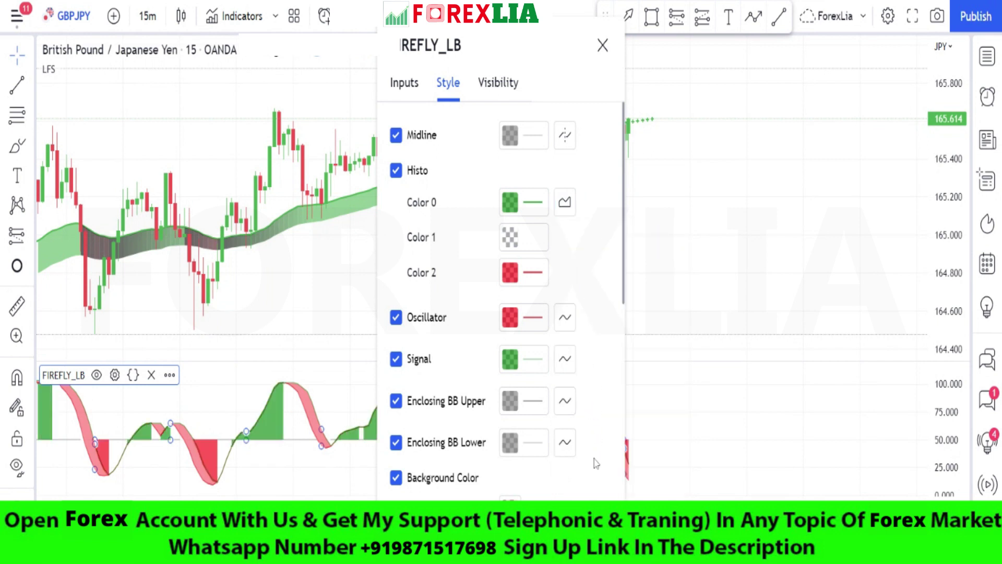
Set the FIREFLY_LB midline style to black with the second-thinnest line thickness.
key("Escape")
left_click(657, 300)
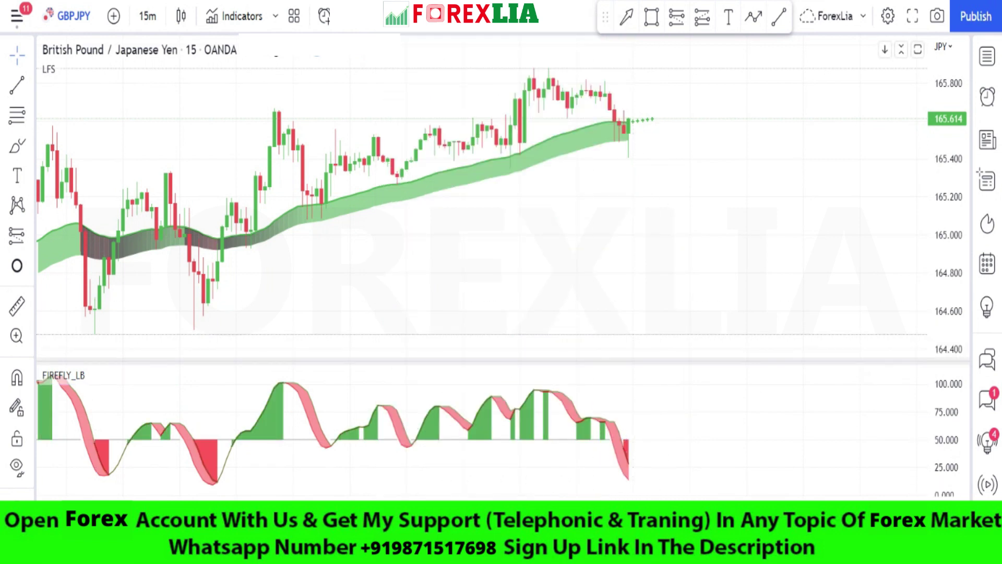
left_click(114, 376)
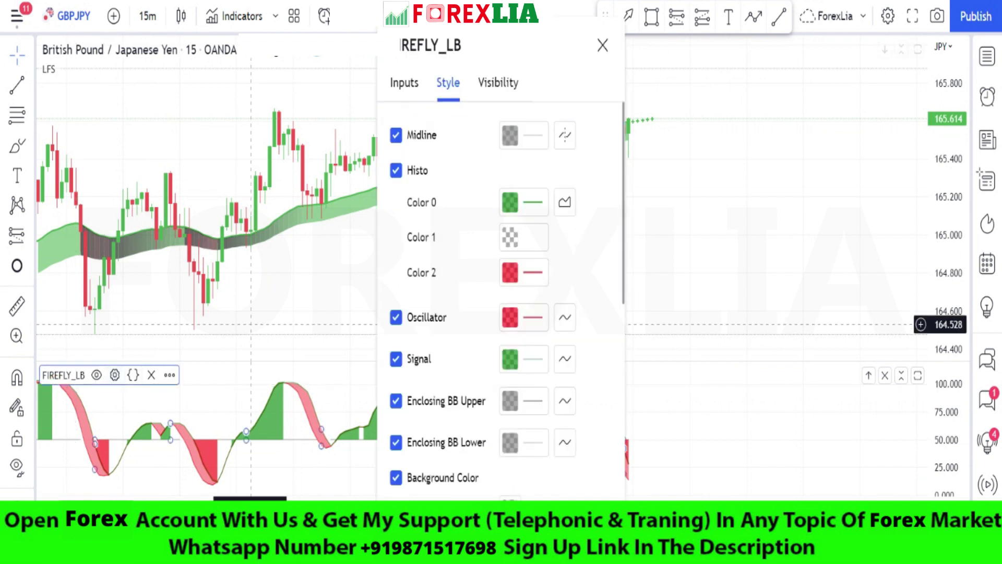
left_click(515, 133)
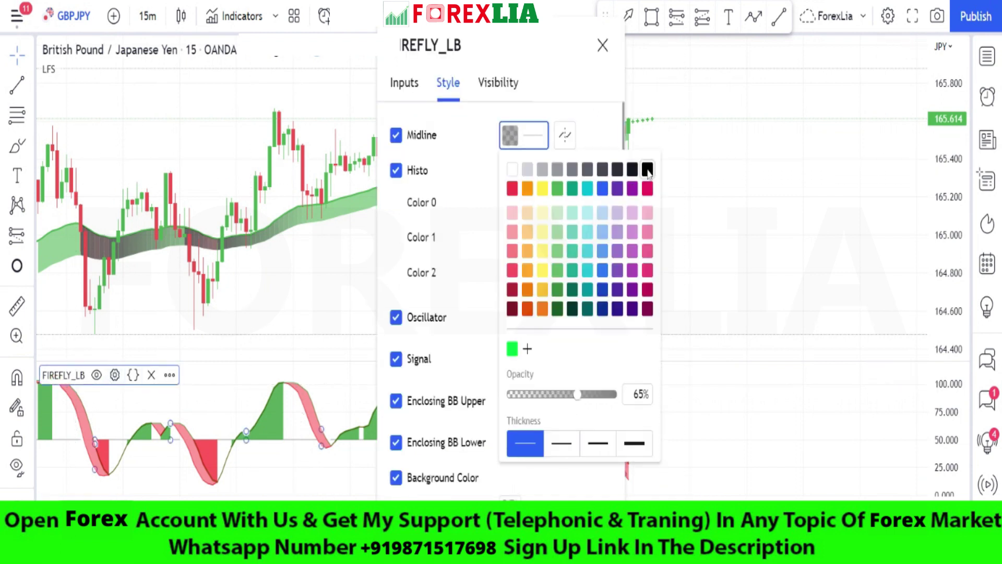
left_click(568, 447)
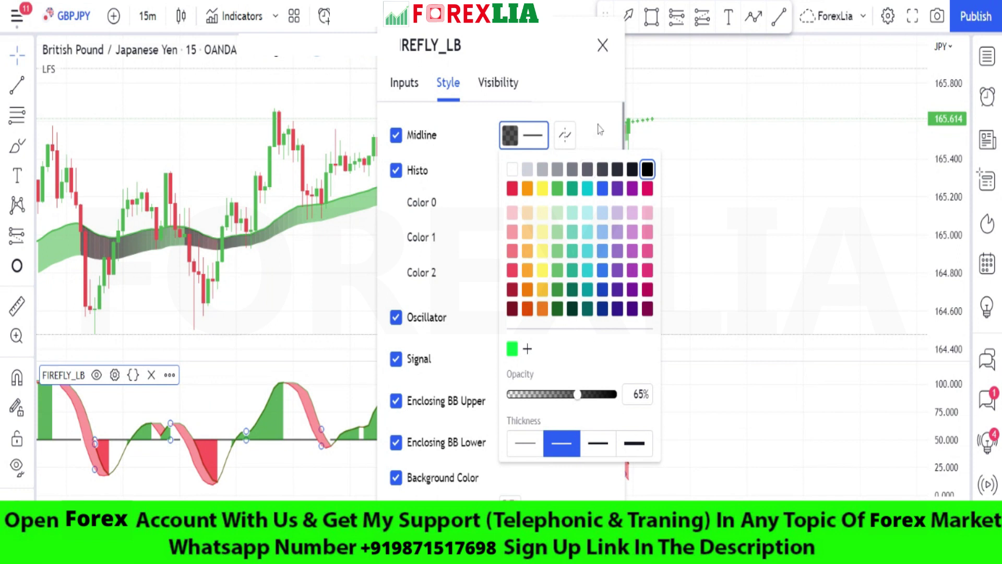
left_click(600, 130)
left_click(600, 522)
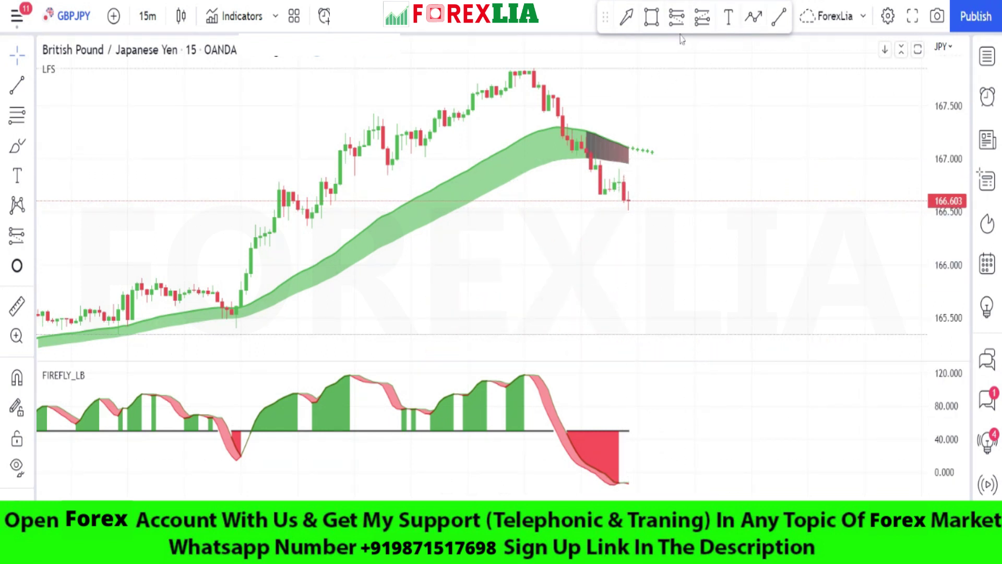
Place a short position at the latest candle with entry about 166.618, stop about 167.744 and target about 165.501.
left_click(628, 200)
left_click_drag(629, 146, 629, 79)
left_click_drag(629, 254, 652, 318)
left_click(609, 289)
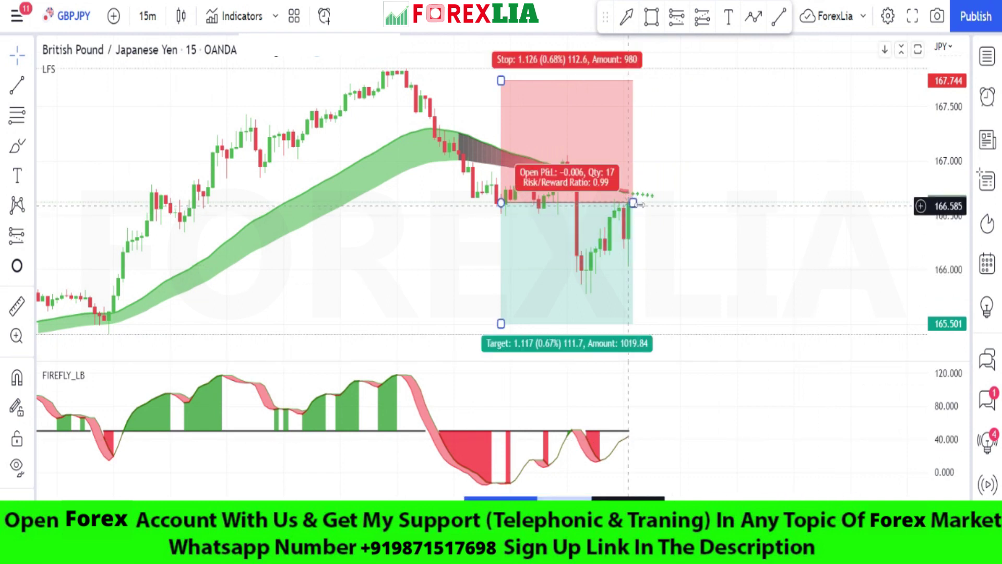
Extend the short position in time well past the latest candle and lower its target to about 165.479.
left_click_drag(633, 202, 766, 204)
mouse_move(519, 328)
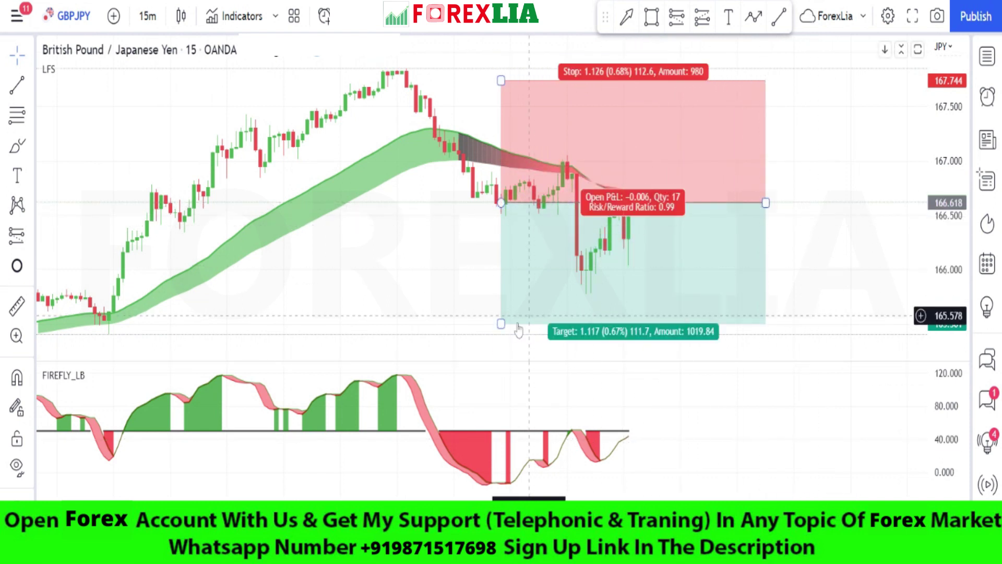
left_click_drag(502, 325, 500, 327)
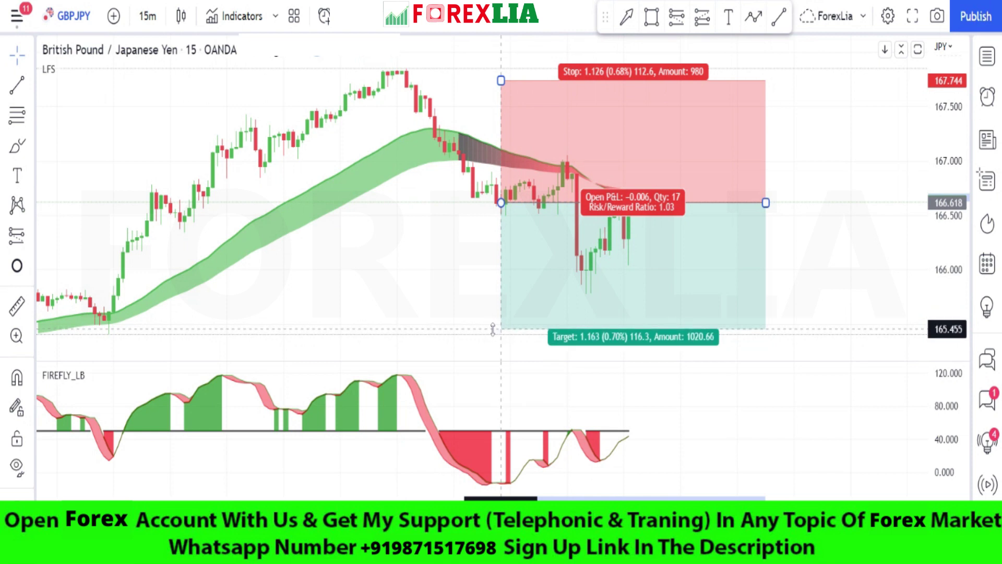
left_click_drag(485, 328, 481, 326)
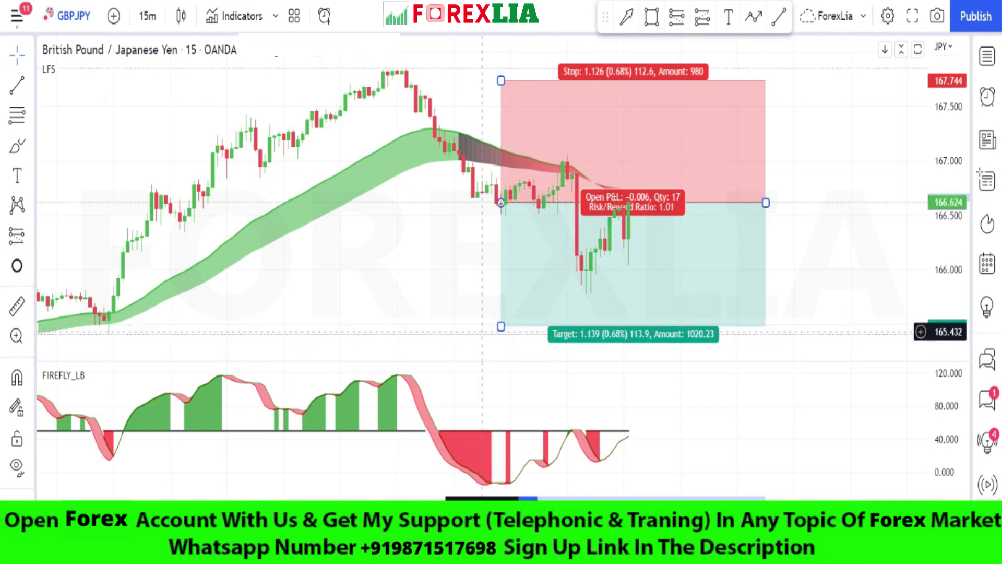
left_click(827, 355)
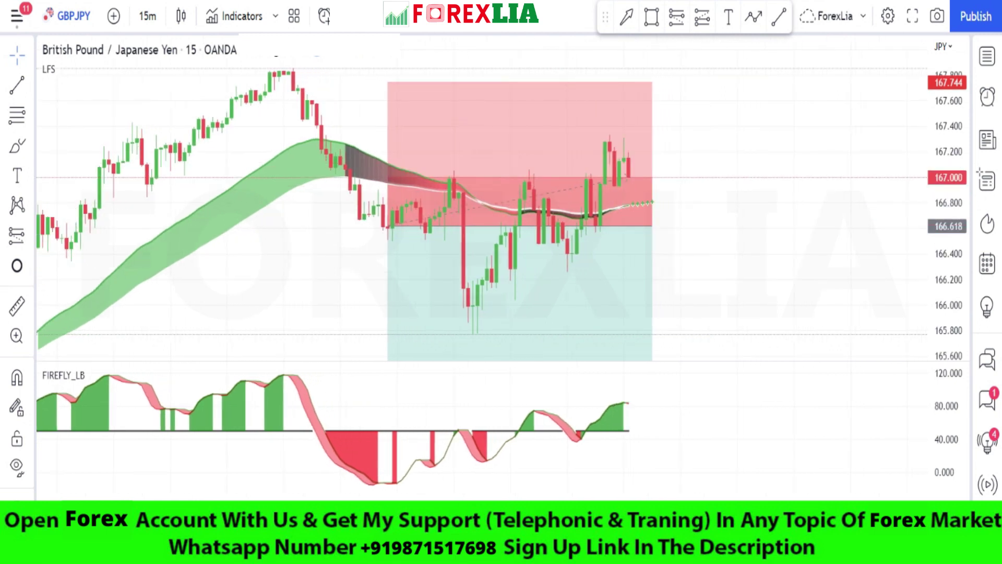
Keep extending the 166.618 short position beyond the latest candle as new candles are replayed.
left_click_drag(653, 225, 756, 225)
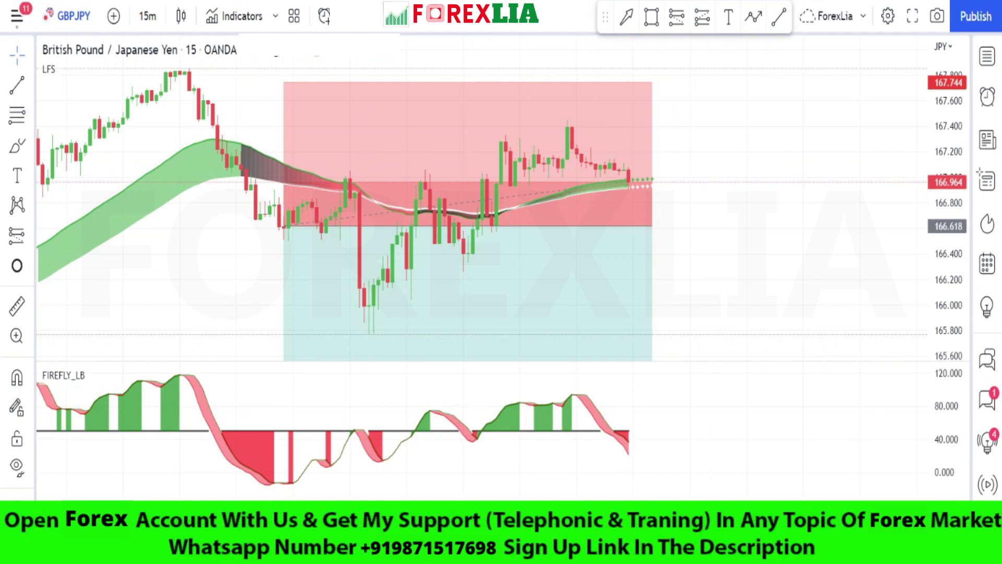
left_click_drag(652, 225, 795, 225)
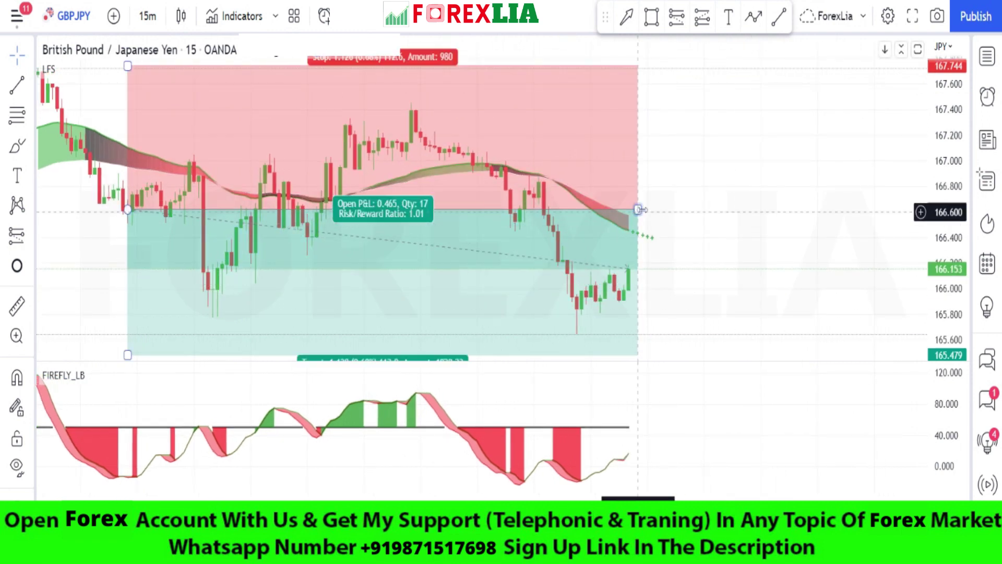
left_click_drag(638, 209, 766, 209)
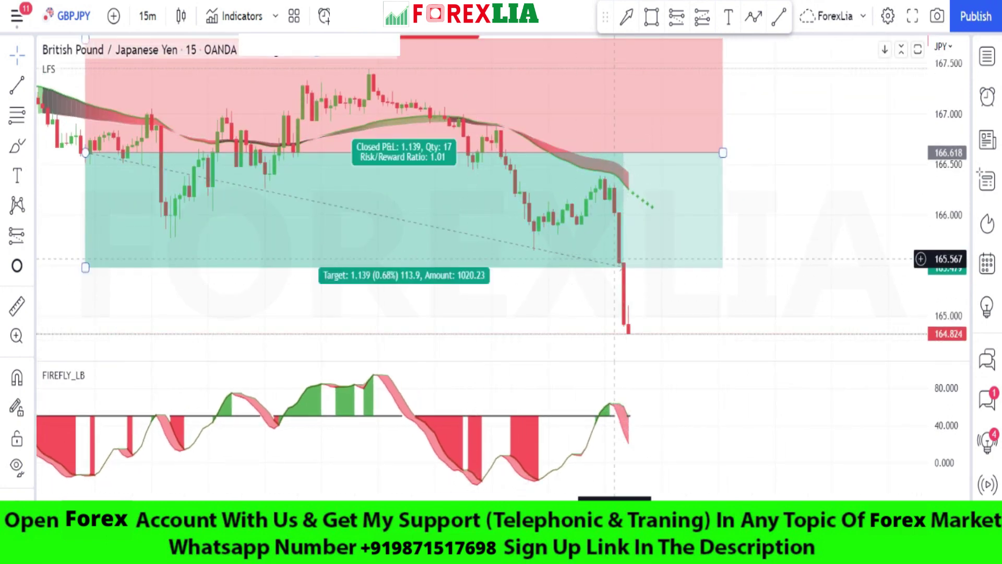
Shorten the 166.618 short position to end at the latest candle and delete it.
left_click_drag(723, 152, 629, 193)
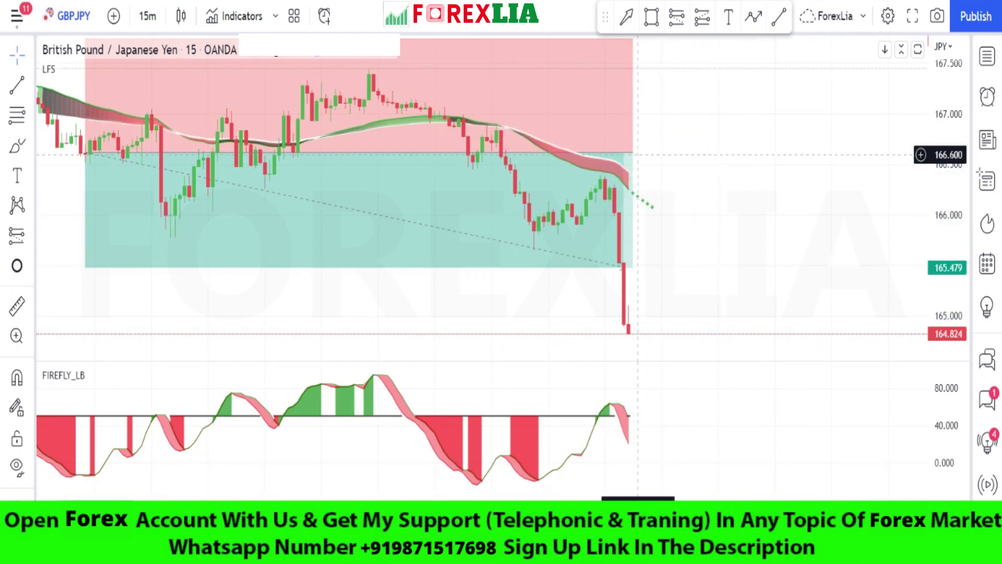
key("Delete")
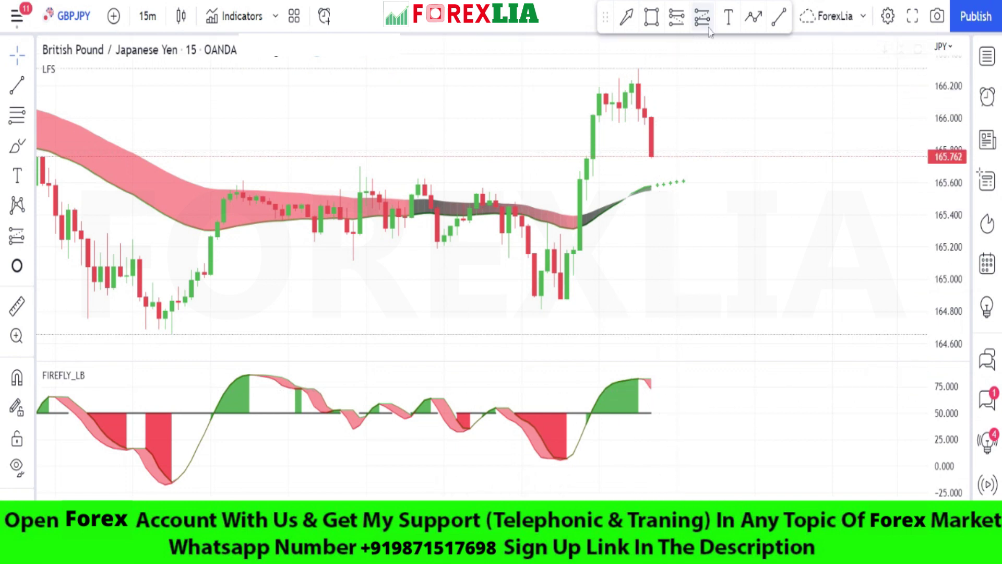
Place a long position at the latest candle with entry about 165.755, stop about 165.019 and target about 166.490.
left_click(651, 156)
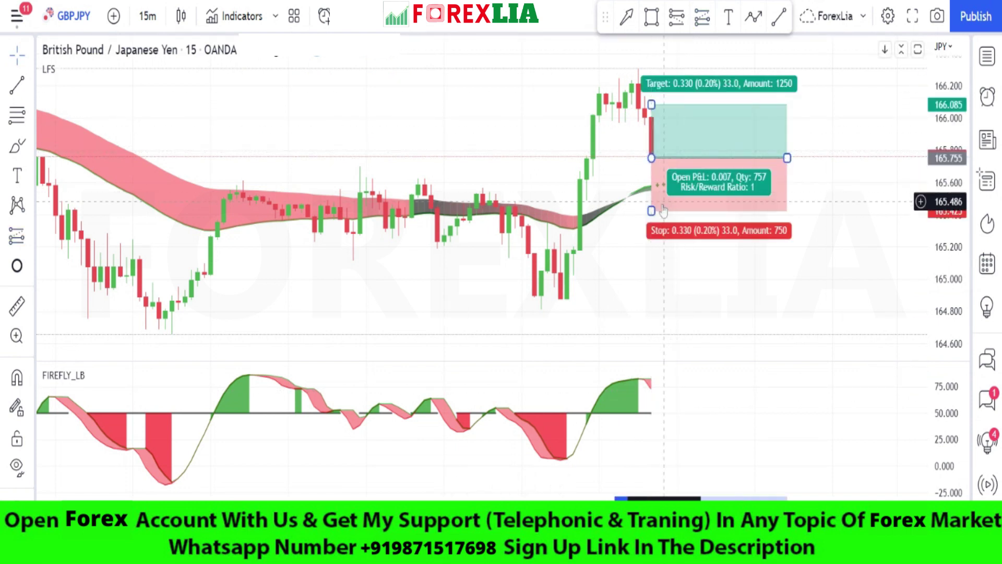
left_click_drag(651, 210, 652, 276)
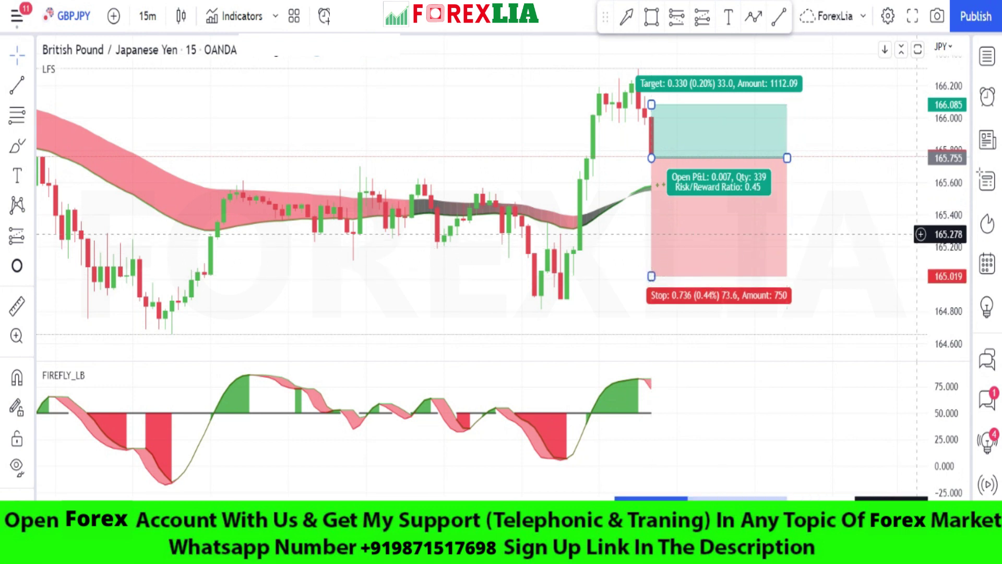
left_click_drag(651, 131, 661, 84)
left_click(774, 370)
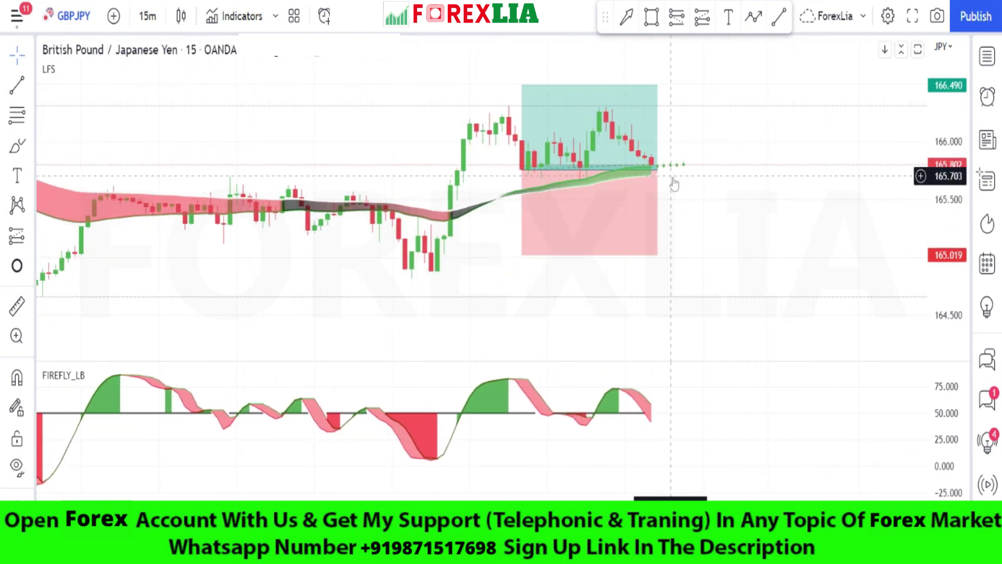
Keep extending the long position in time beyond the latest candle as new candles are replayed.
left_click_drag(658, 150, 820, 150)
left_click(891, 182)
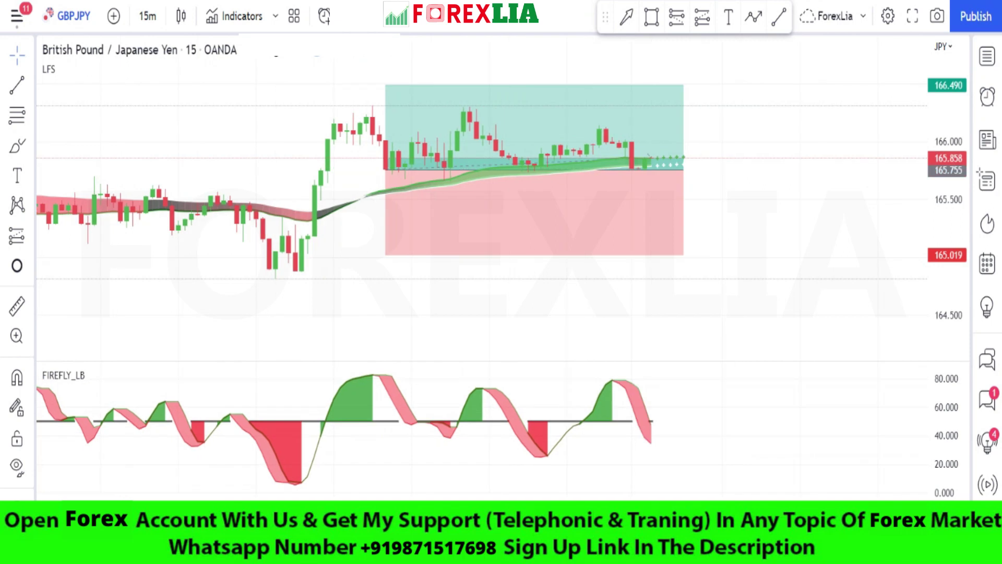
left_click(636, 198)
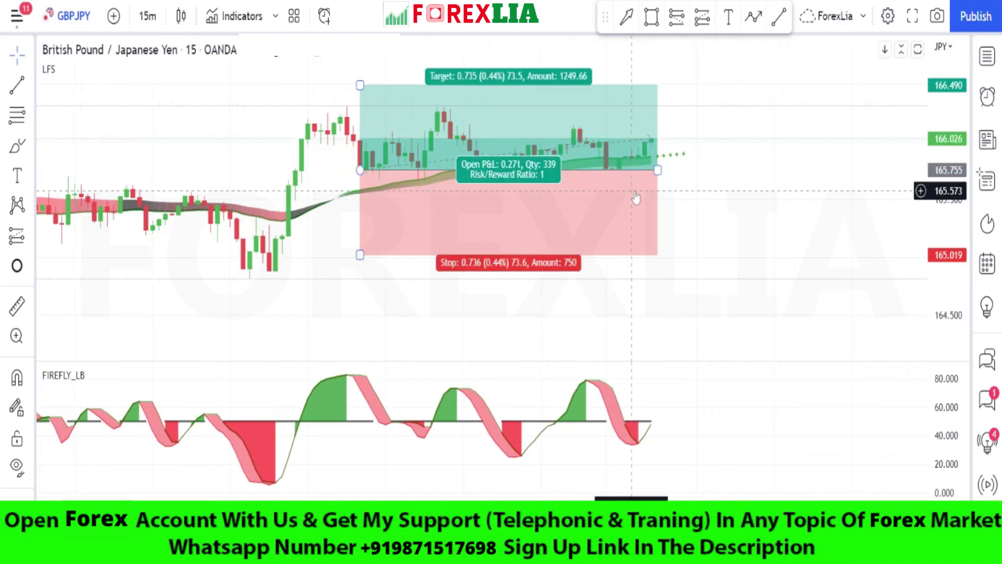
left_click_drag(659, 170, 806, 170)
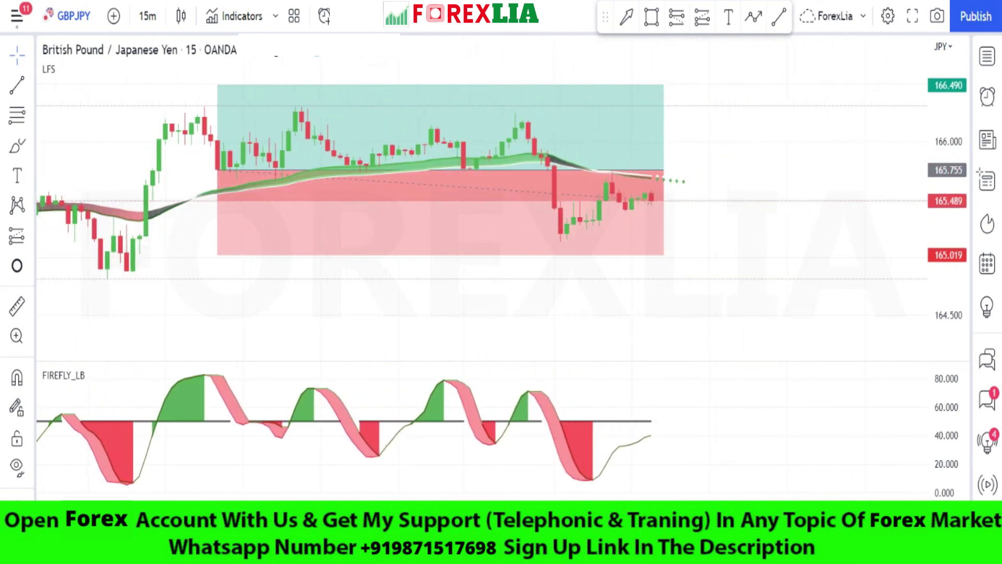
scroll(652, 277, "down", 2)
left_click_drag(657, 181, 808, 172)
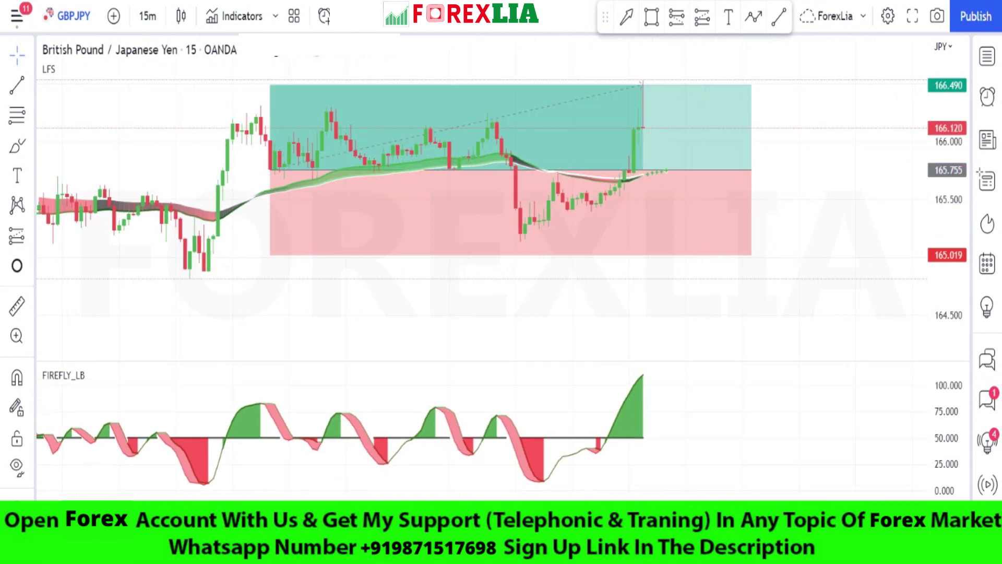
Shorten the long position to end at the latest candle and delete it.
left_click(614, 107)
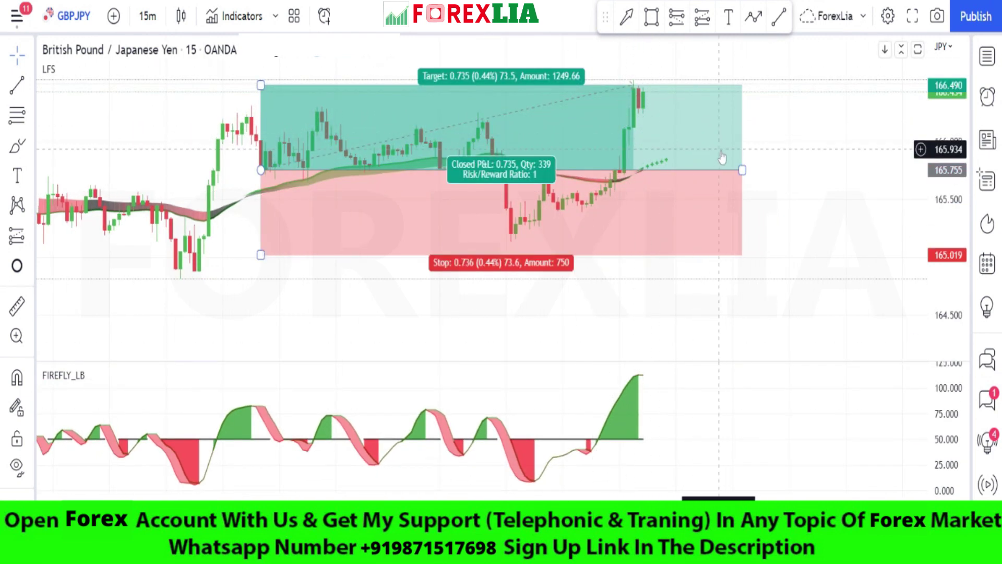
left_click_drag(741, 170, 647, 169)
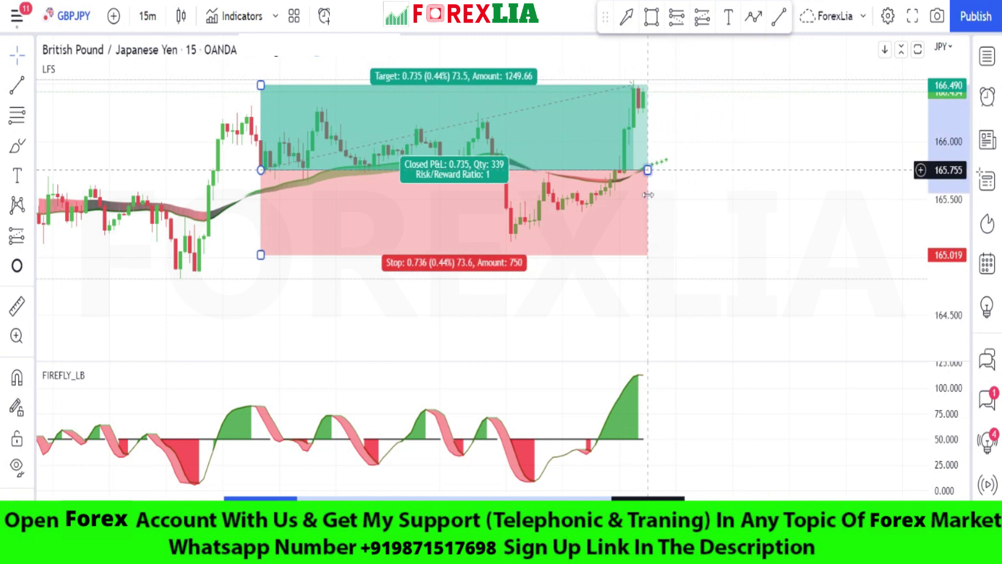
key("Delete")
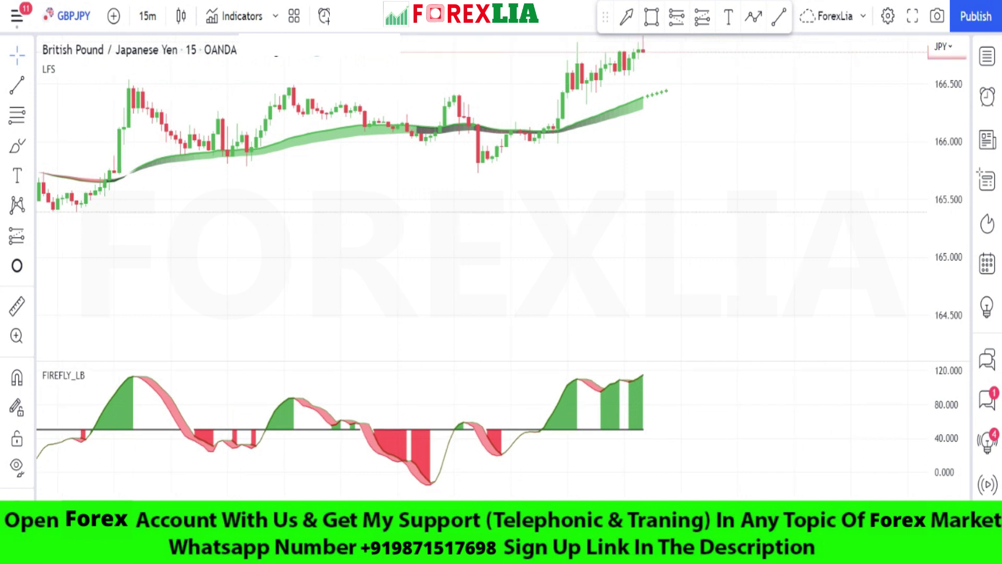
Place a short position at the latest candle with entry about 165.921, stop about 166.595 and target about 165.243.
double_click(948, 190)
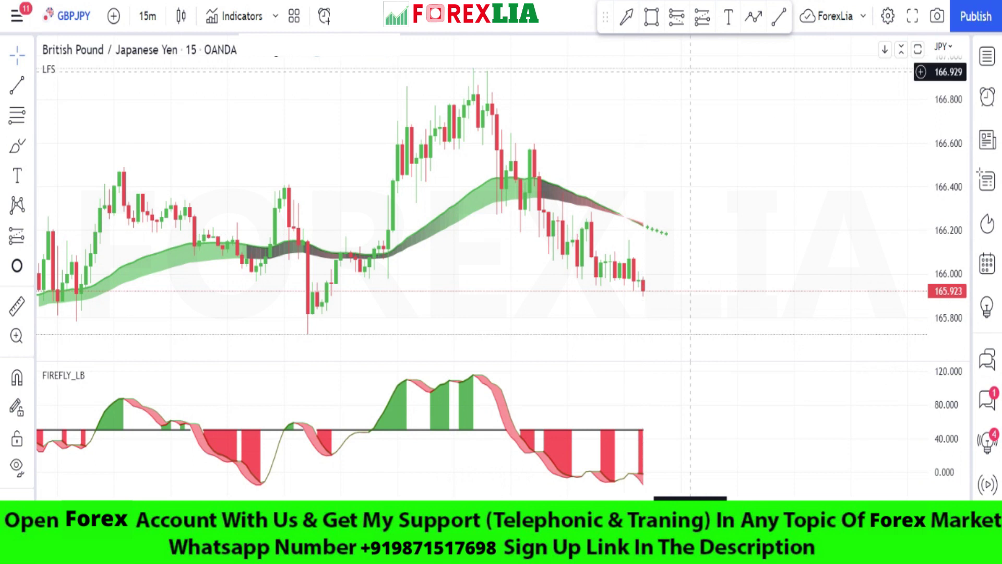
left_click(644, 291)
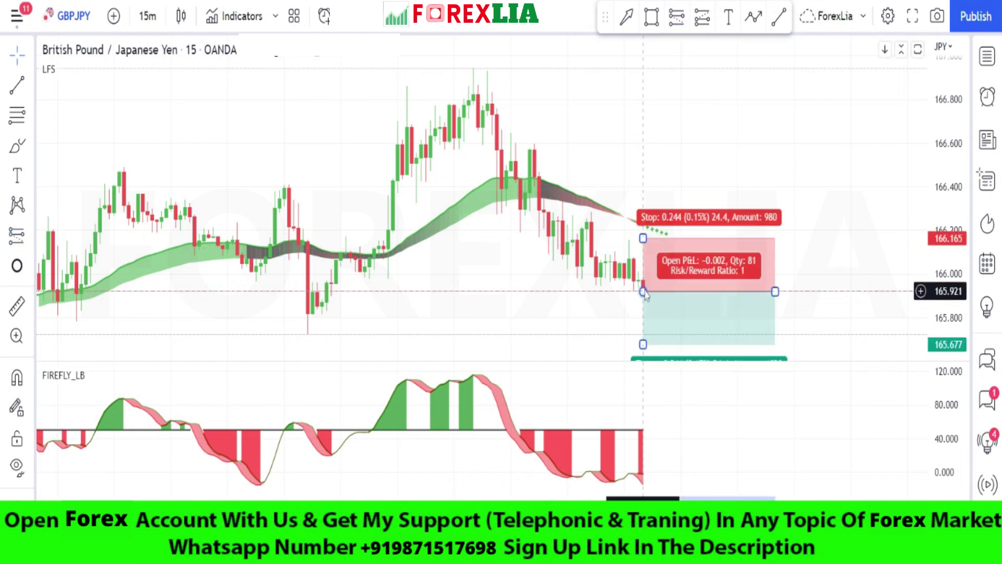
left_click_drag(643, 239, 638, 144)
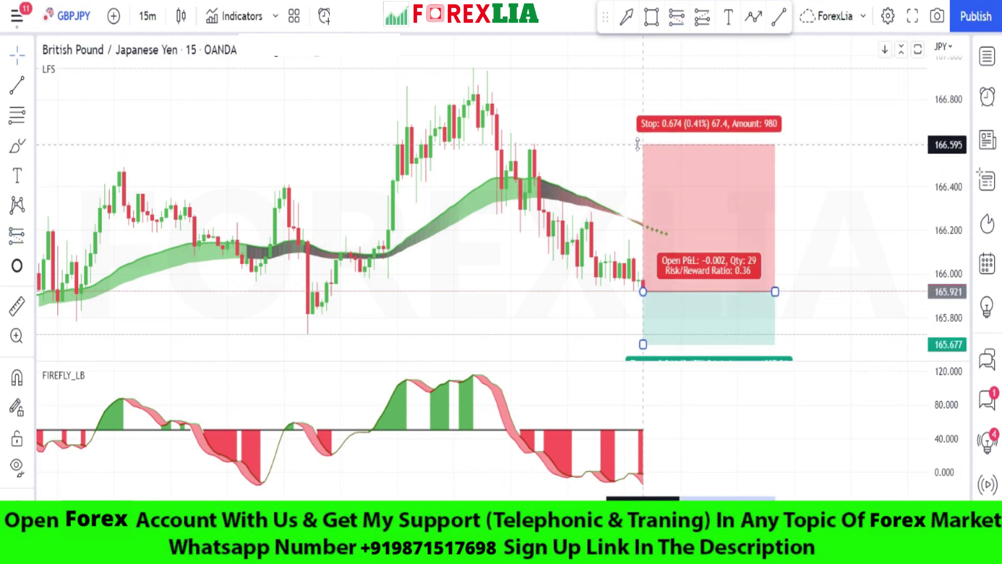
scroll(925, 132, "down", 2)
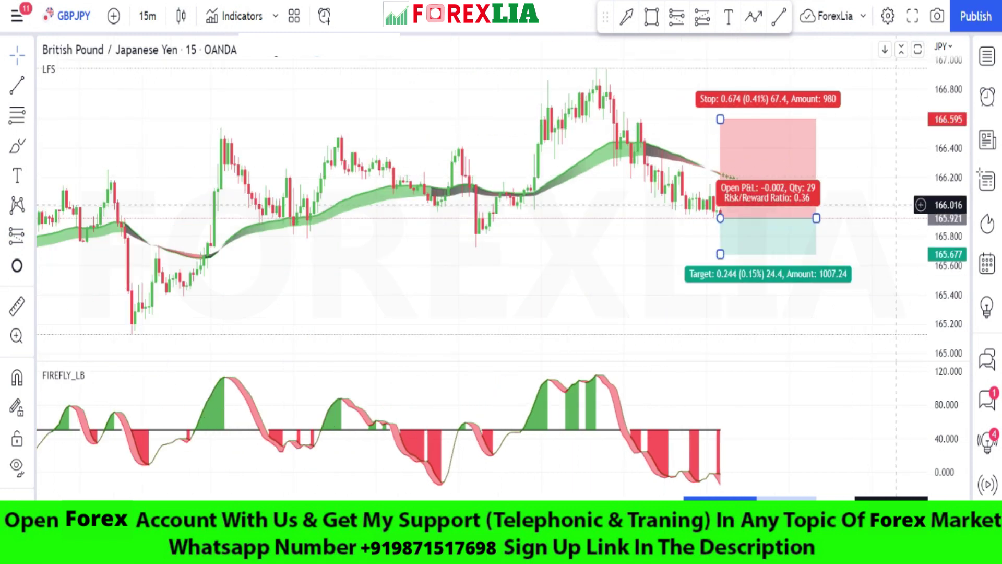
left_click_drag(721, 254, 734, 317)
left_click(703, 282)
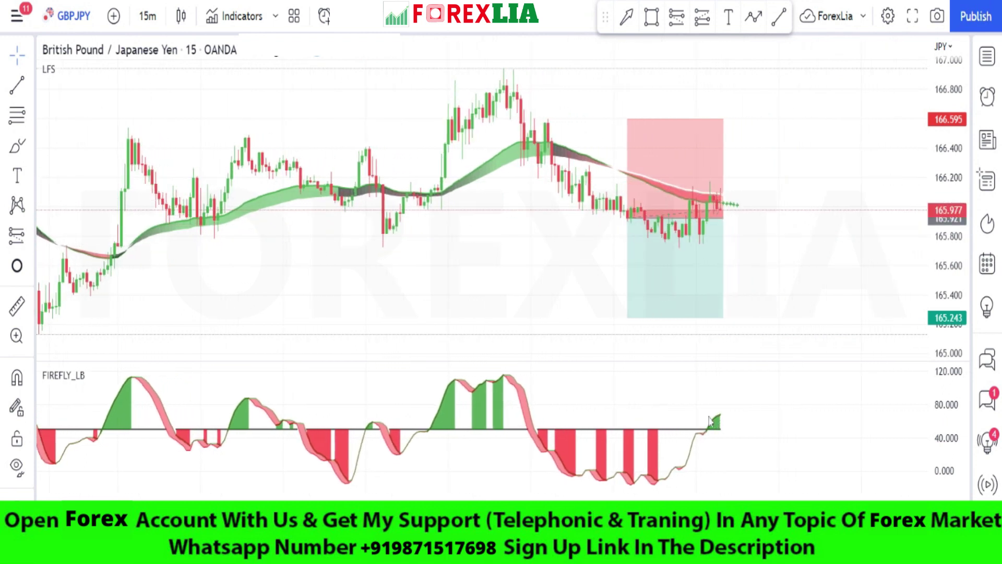
Keep extending the 165.921 short position beyond the latest candle as new candles are replayed.
left_click_drag(724, 226, 851, 219)
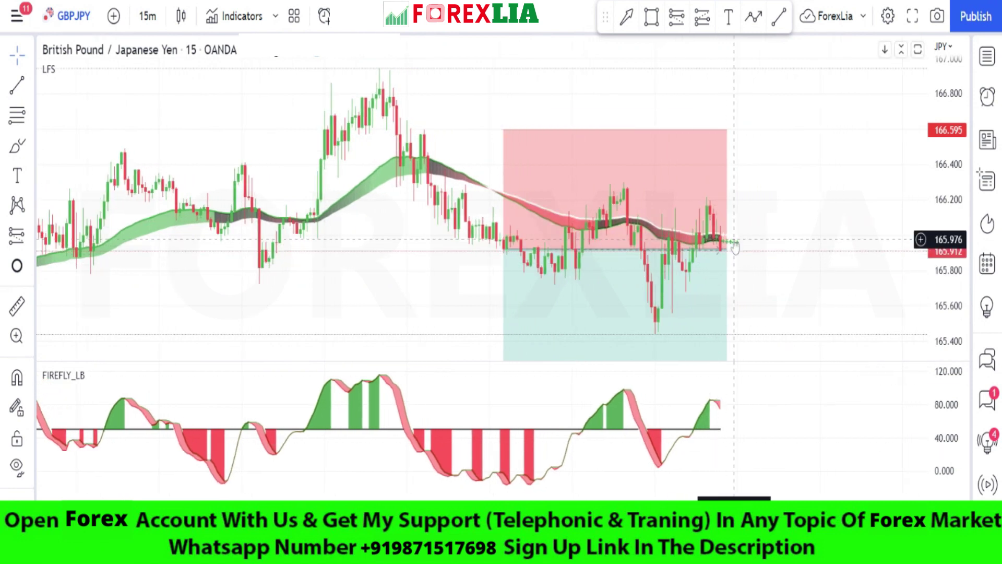
left_click_drag(727, 249, 837, 248)
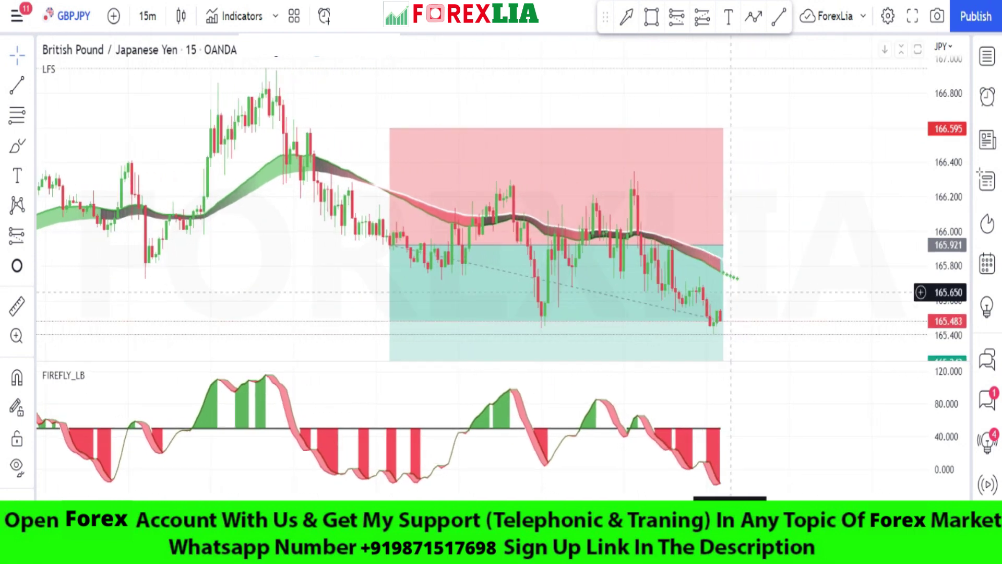
left_click_drag(723, 245, 851, 219)
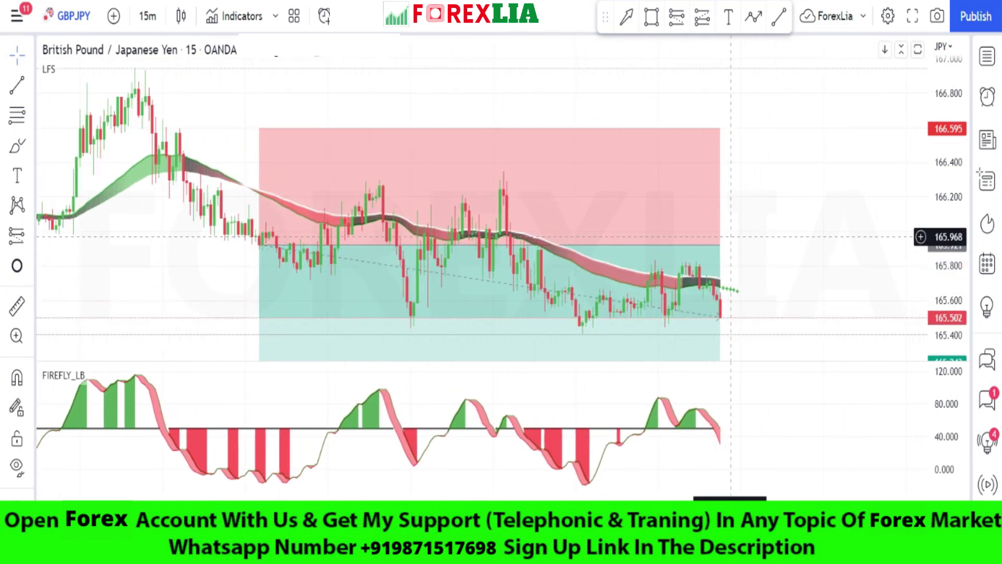
left_click(720, 245)
left_click_drag(720, 245, 862, 205)
left_click(861, 205)
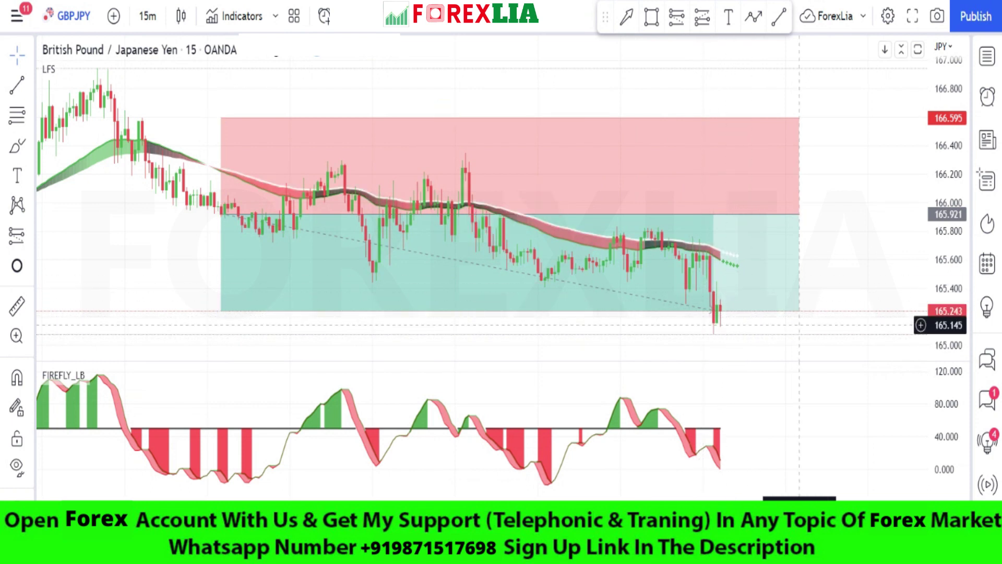
Shorten the 165.921 short position to end at the latest candle and delete it.
left_click(799, 214)
left_click_drag(800, 214, 724, 214)
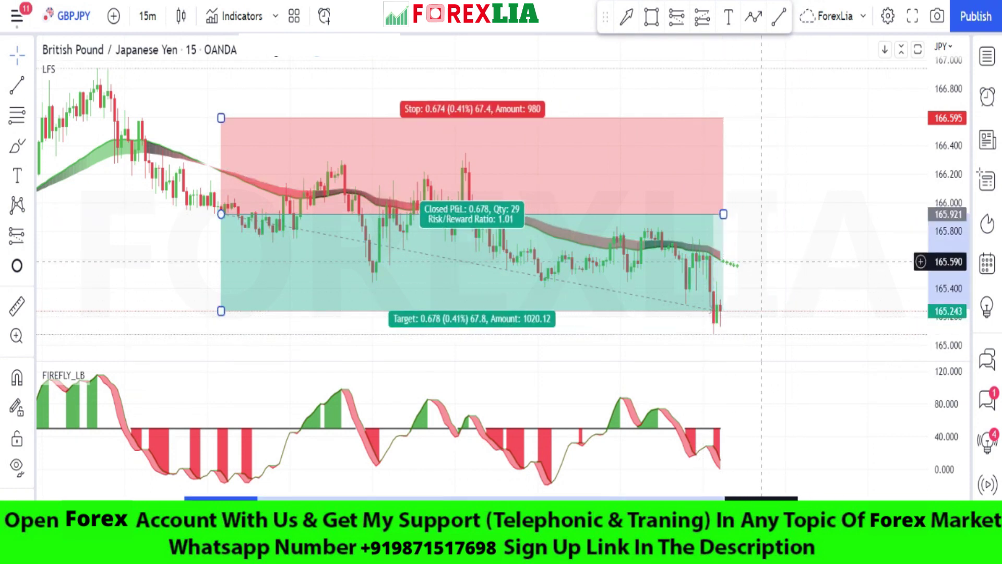
key("Delete")
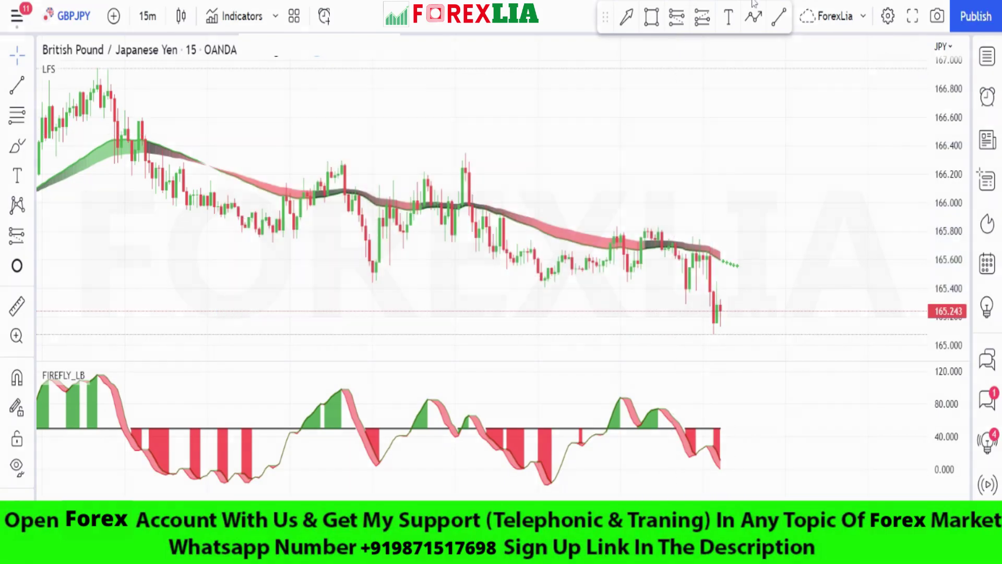